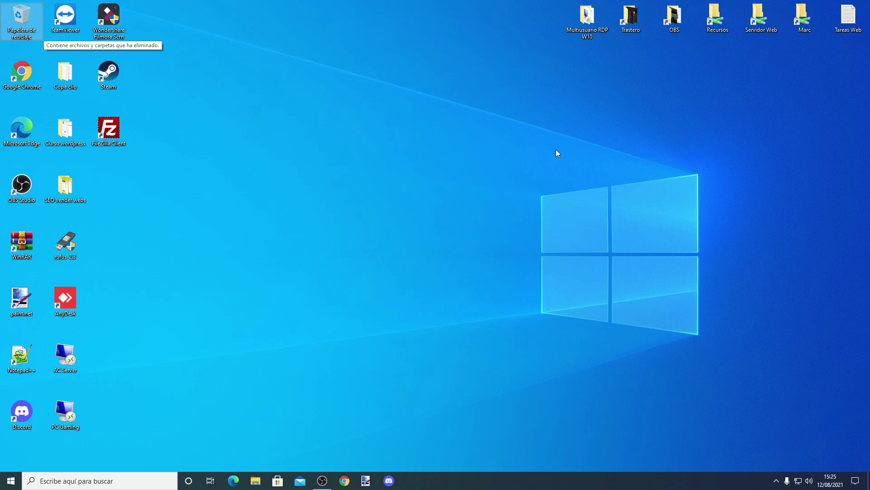
Run the install script from the Multiusuario RDP W10 desktop folder and dismiss its console once it finishes
left_click_drag(589, 21, 562, 33)
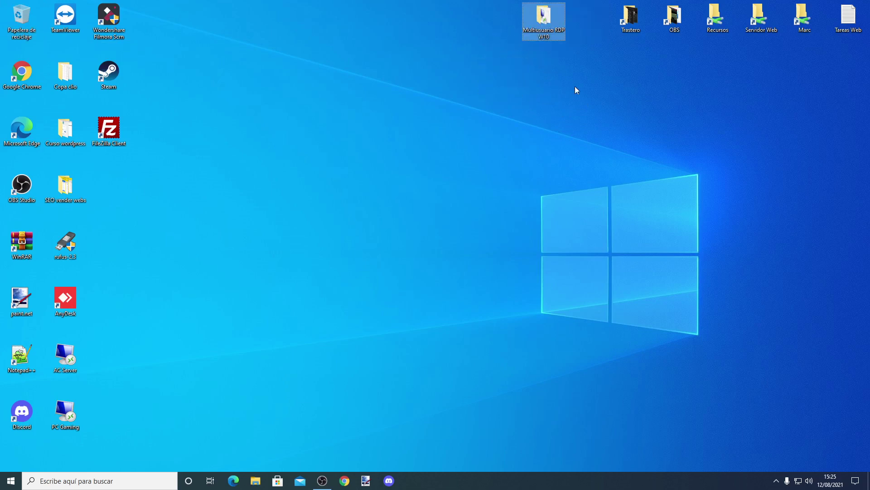
double_click(542, 21)
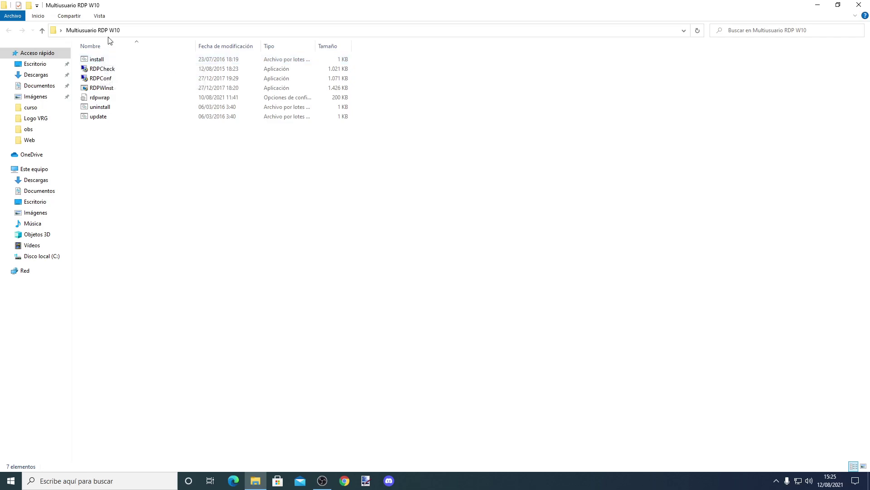
double_click(108, 59)
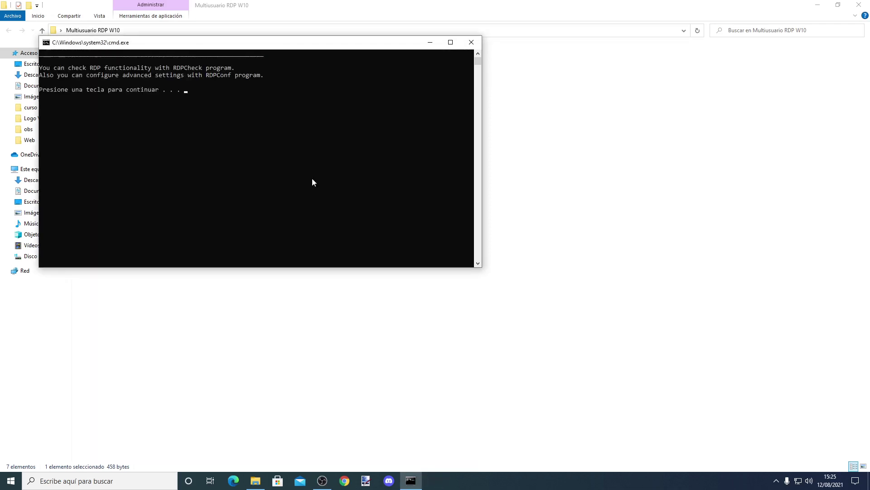
left_click_drag(224, 42, 336, 84)
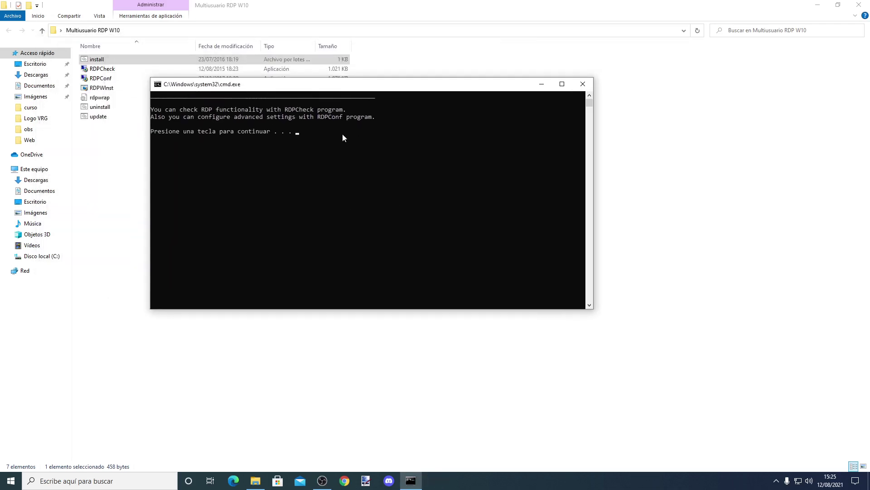
left_click(341, 137)
left_click(287, 145)
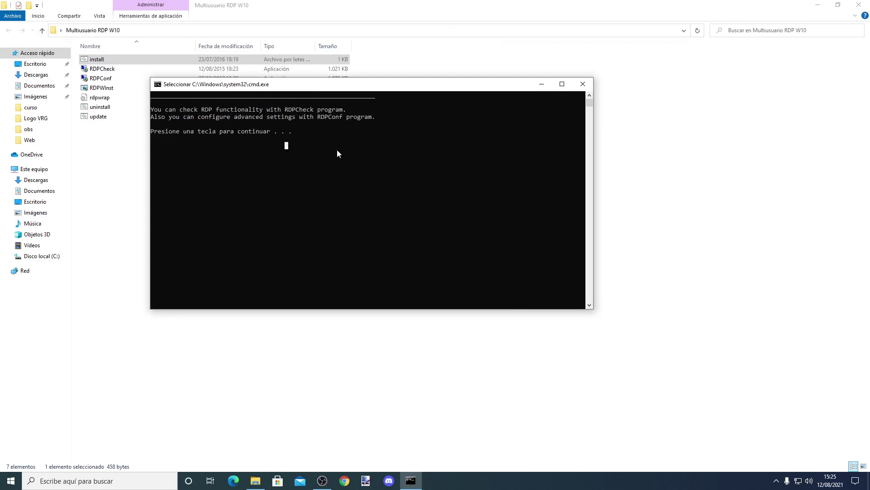
key("Return")
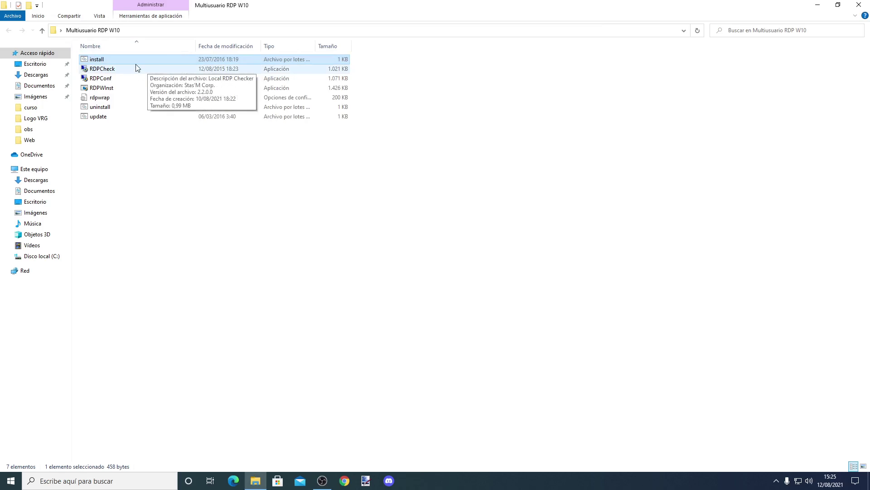
Open RDPConf to check the wrapper diagnostics, and look up the Windows version on the system's About page
double_click(104, 79)
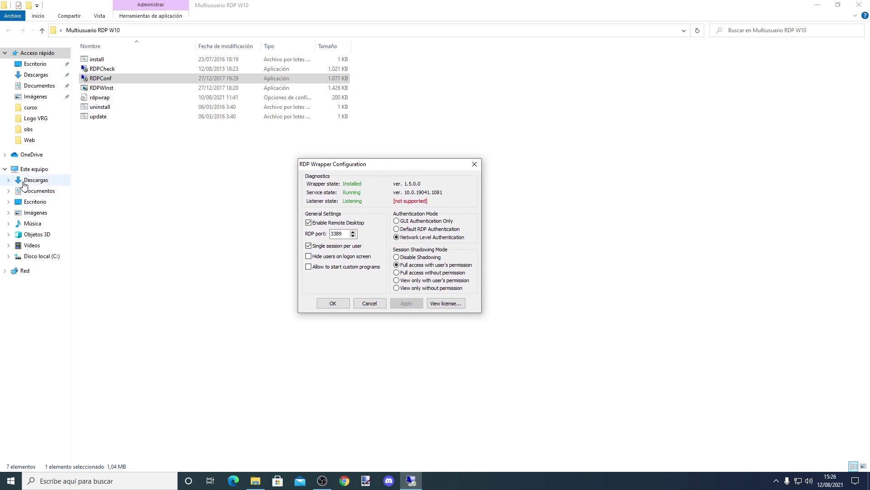
right_click(26, 181)
left_click(78, 294)
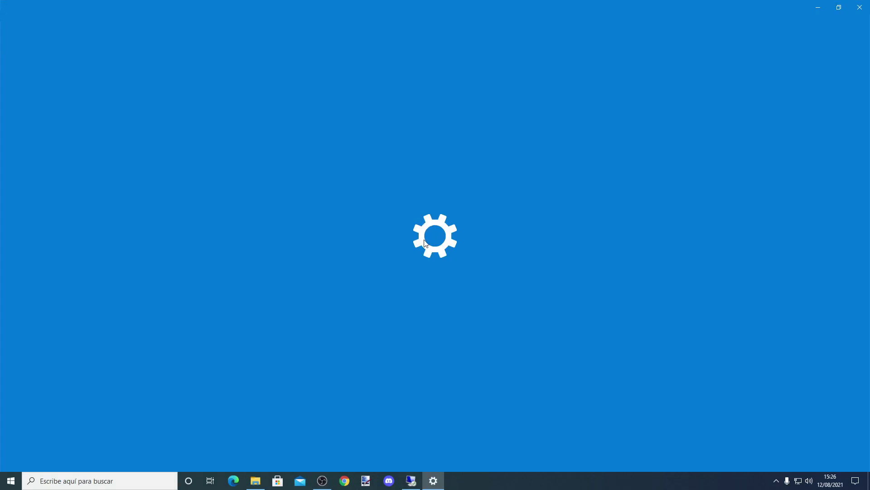
scroll(324, 270, "down", 1)
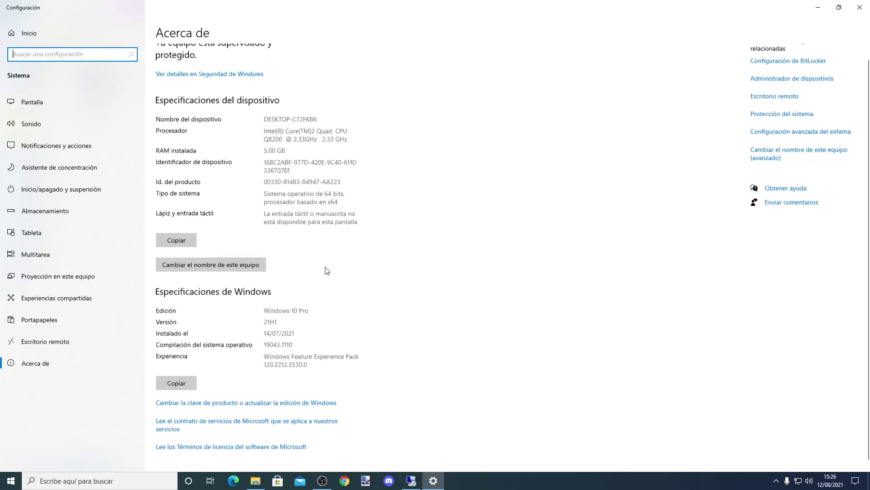
double_click(265, 316)
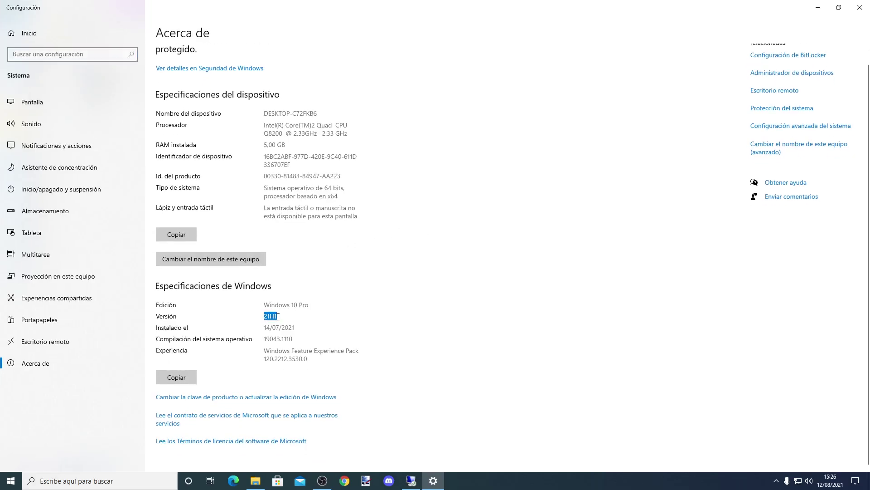
left_click(358, 315)
left_click(818, 7)
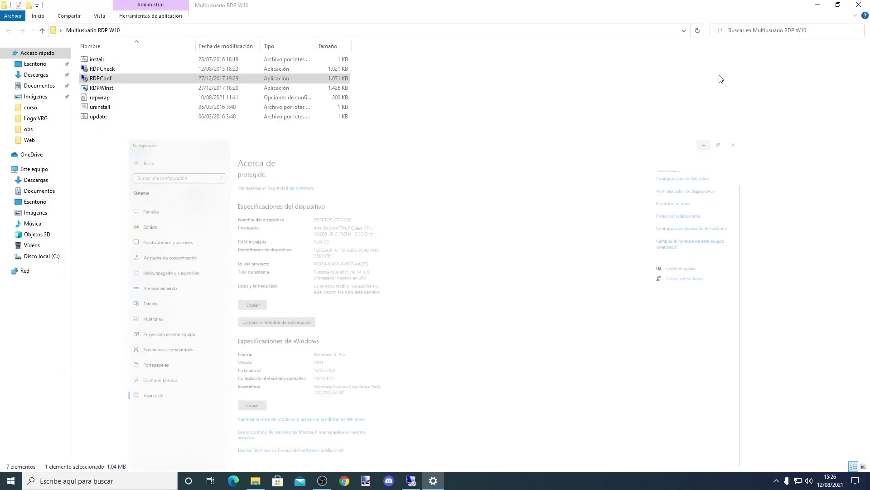
left_click(458, 228)
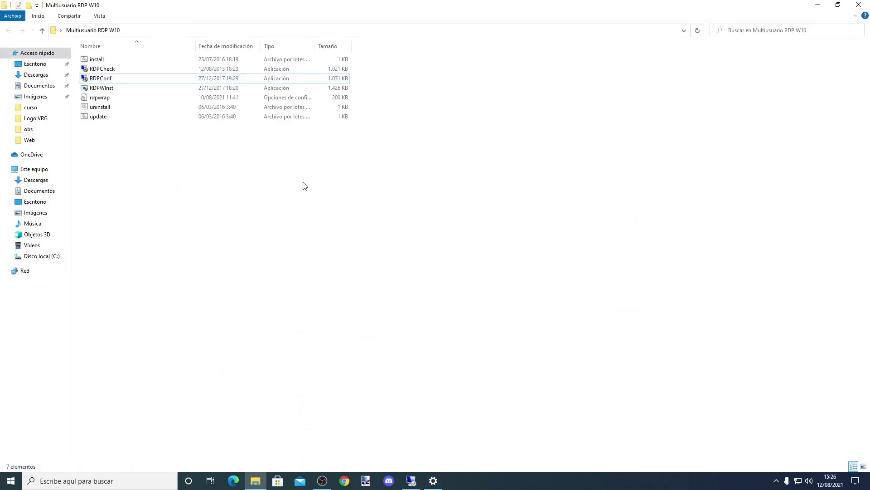
Copy the rdpwrap configuration file from Multiusuario RDP W10 and go to C:\Archivos de programa\RDP Wrapper
left_click(108, 98)
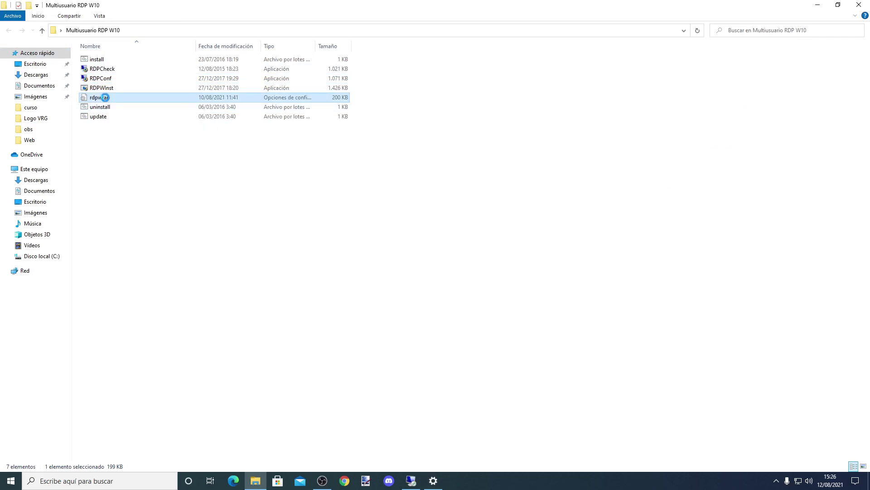
right_click(107, 100)
left_click(129, 273)
left_click(209, 238)
left_click(51, 172)
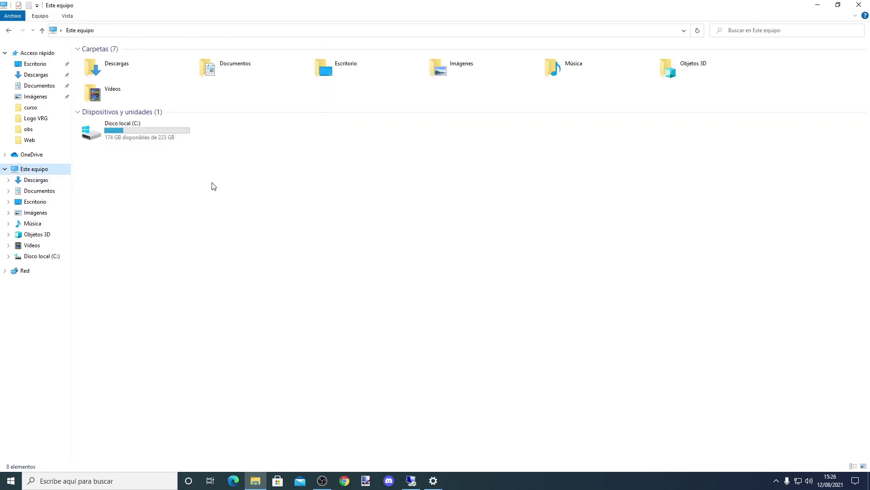
left_click(122, 136)
double_click(123, 136)
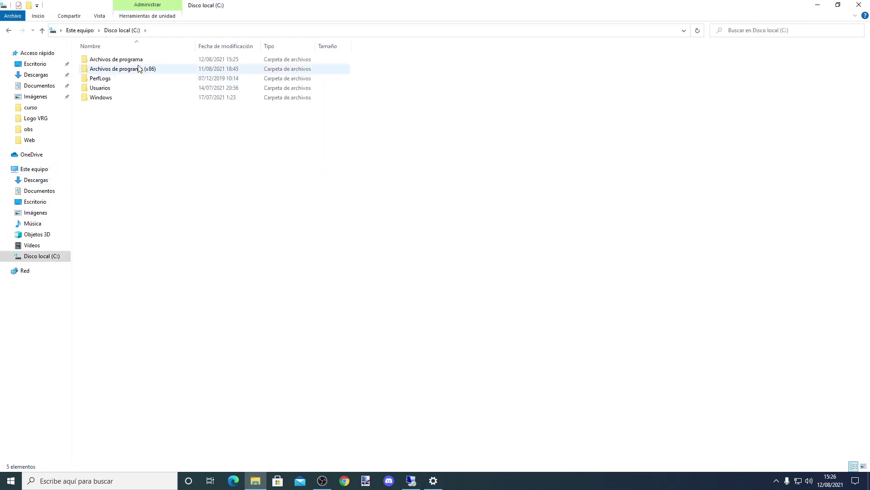
left_click(136, 63)
double_click(136, 63)
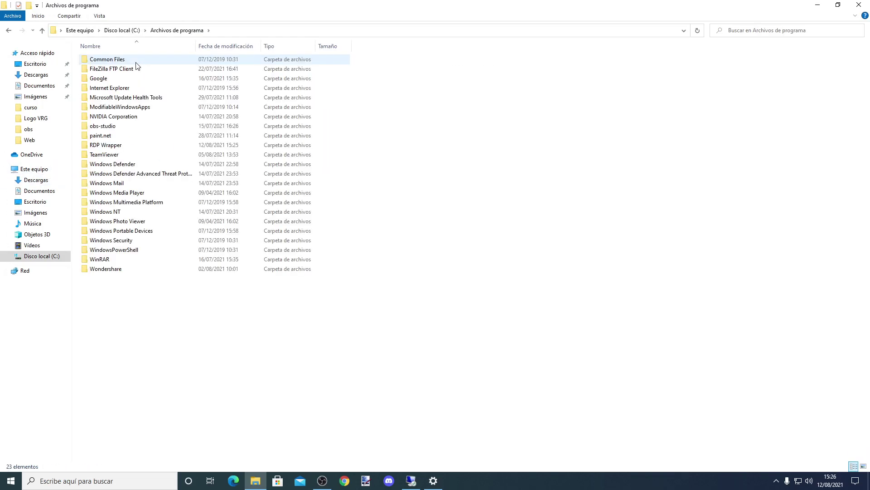
double_click(114, 145)
Paste rdpwrap into the RDP Wrapper folder, replacing the existing file and granting administrator permission
right_click(134, 119)
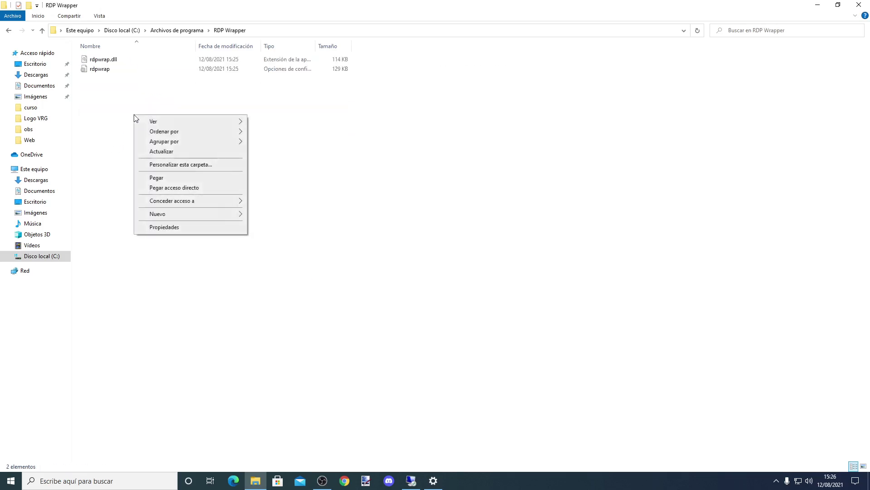
left_click(155, 175)
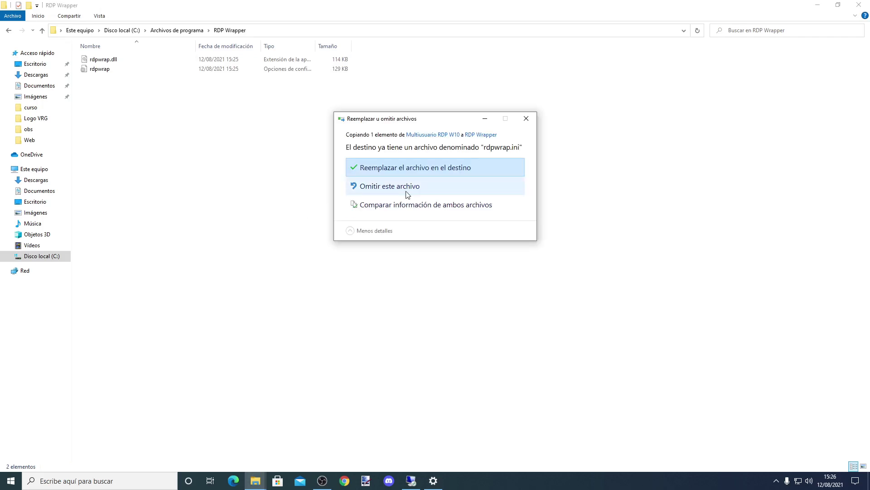
left_click(421, 173)
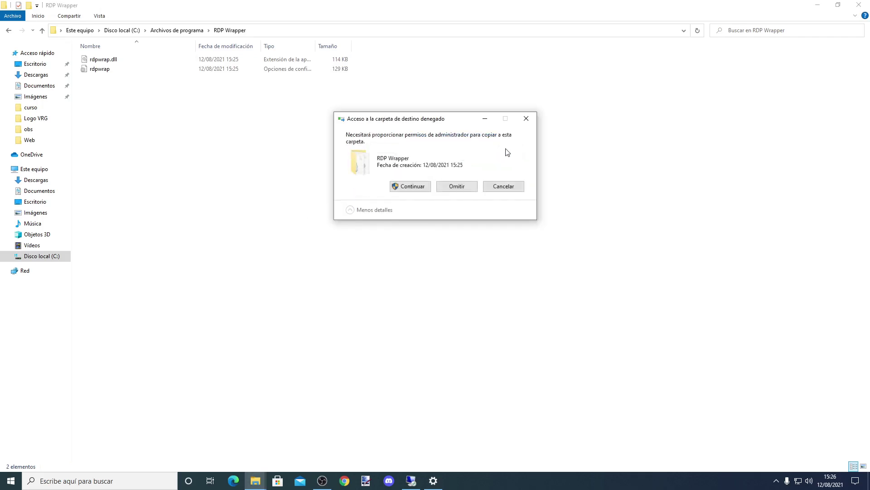
left_click(412, 186)
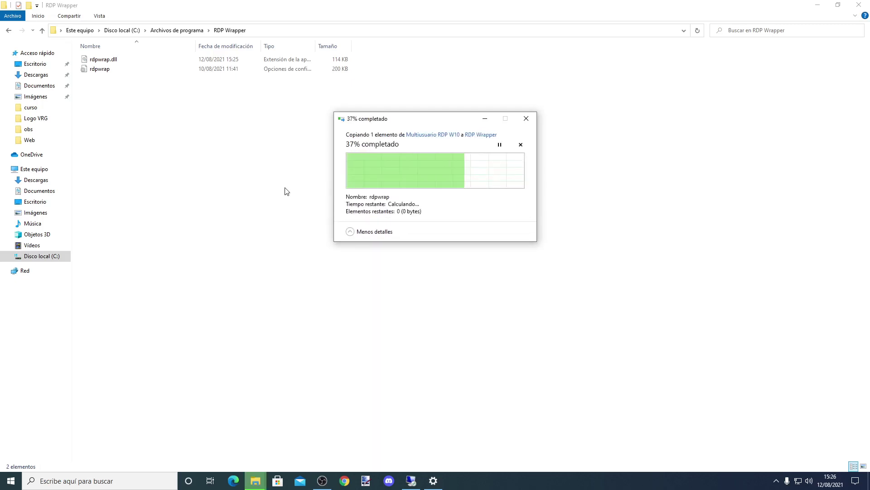
left_click(256, 171)
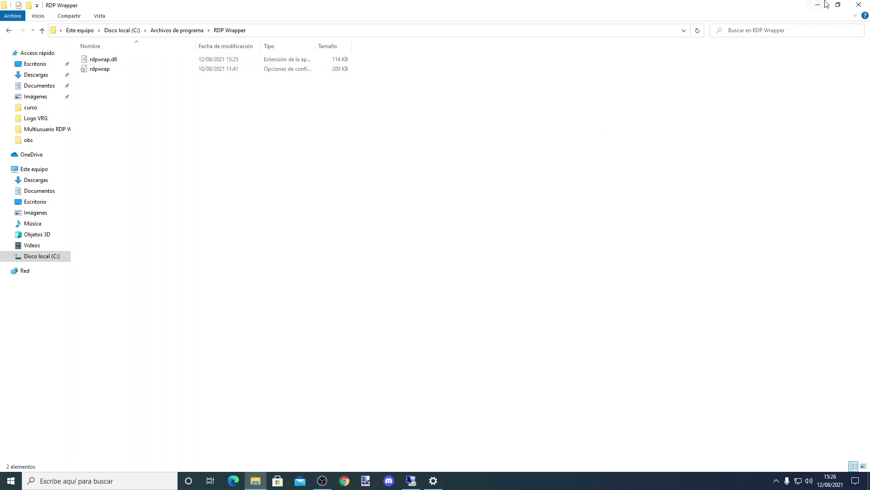
Close the open windows and relaunch RDPConf from Multiusuario RDP W10 to recheck the listener's support status
left_click(858, 5)
left_click(474, 164)
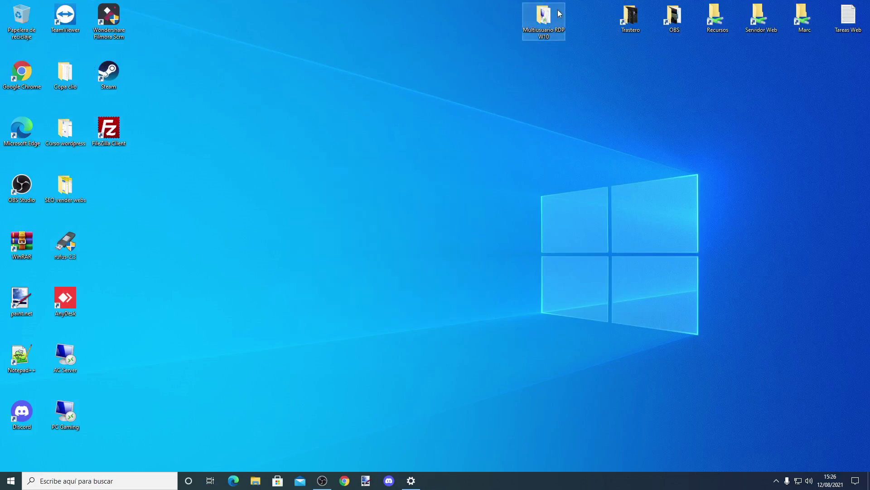
double_click(559, 13)
left_click(112, 79)
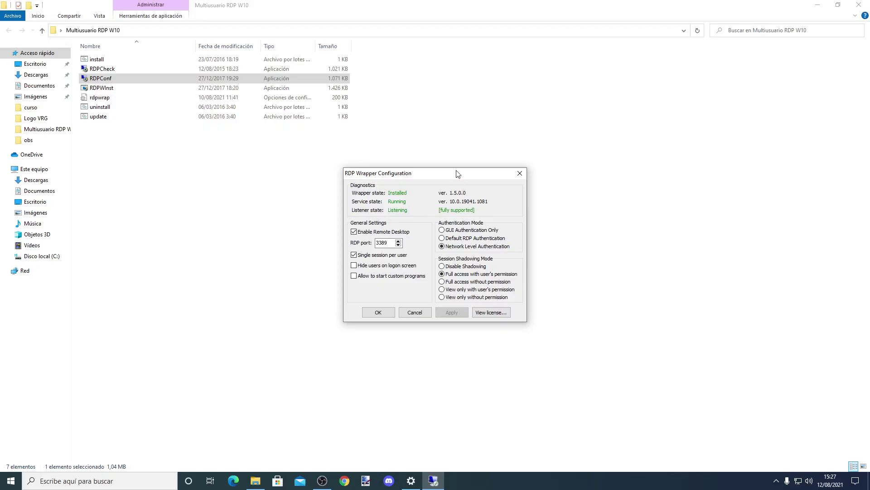
left_click_drag(459, 175, 441, 173)
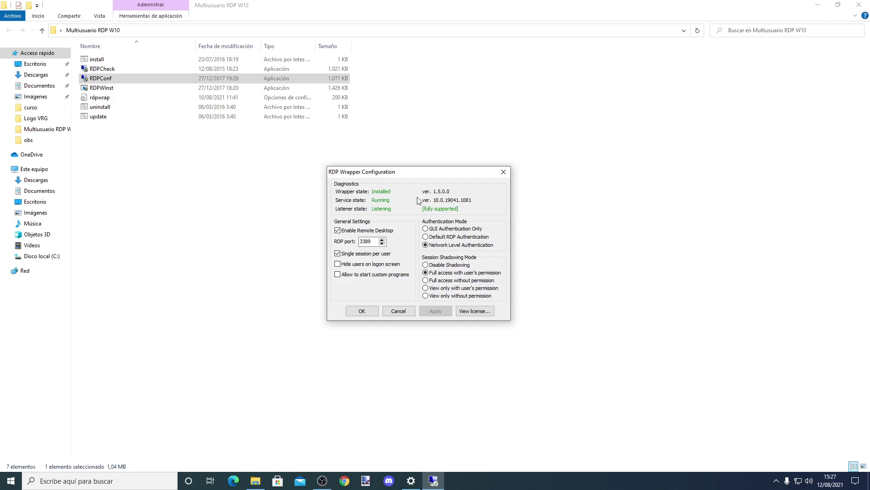
left_click(504, 172)
left_click(544, 226)
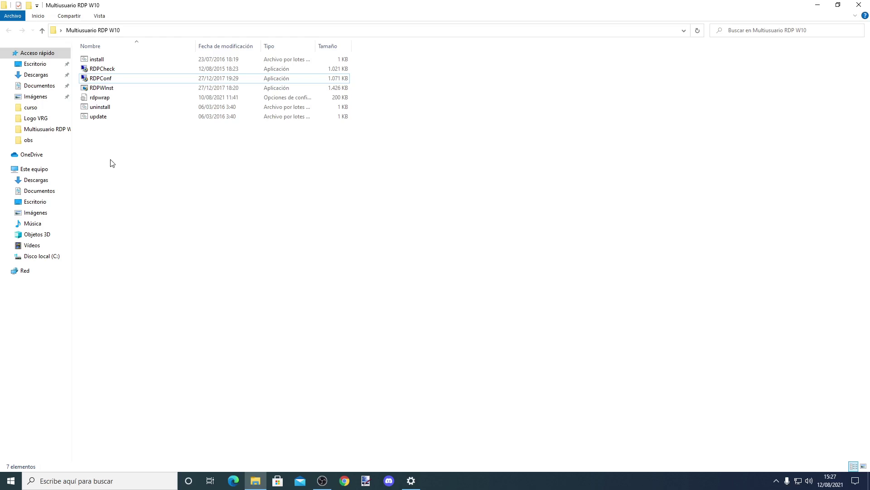
Open the virus and threat protection page of Windows Security through the system's update and security settings
mouse_move(411, 469)
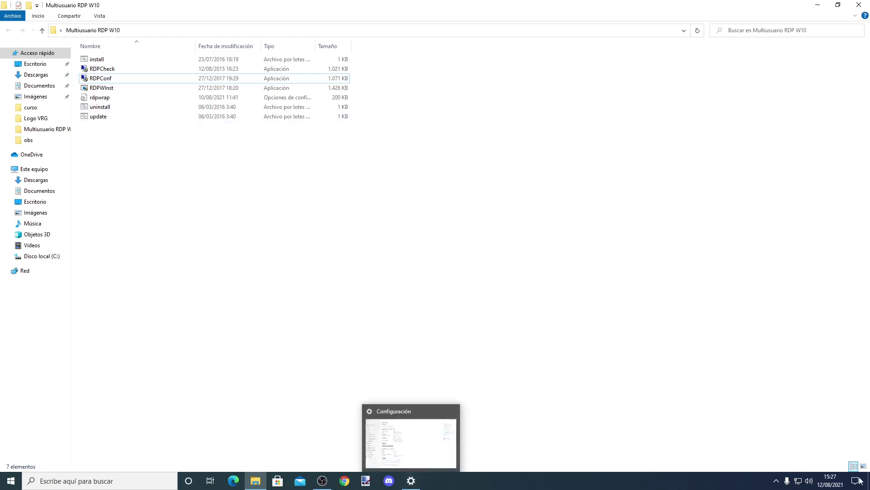
left_click(858, 480)
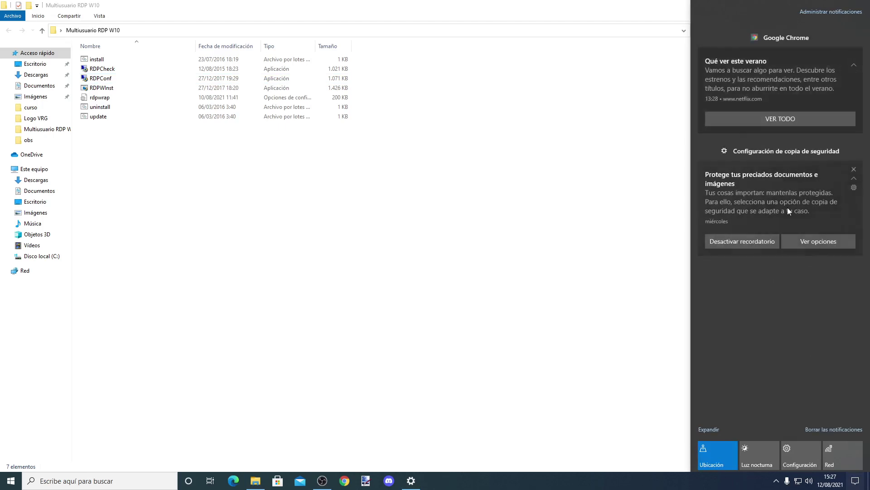
left_click(754, 188)
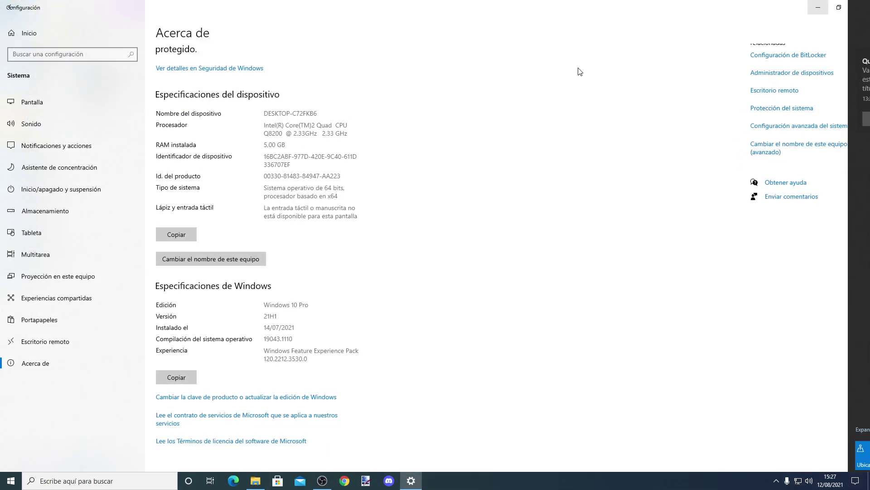
left_click(48, 103)
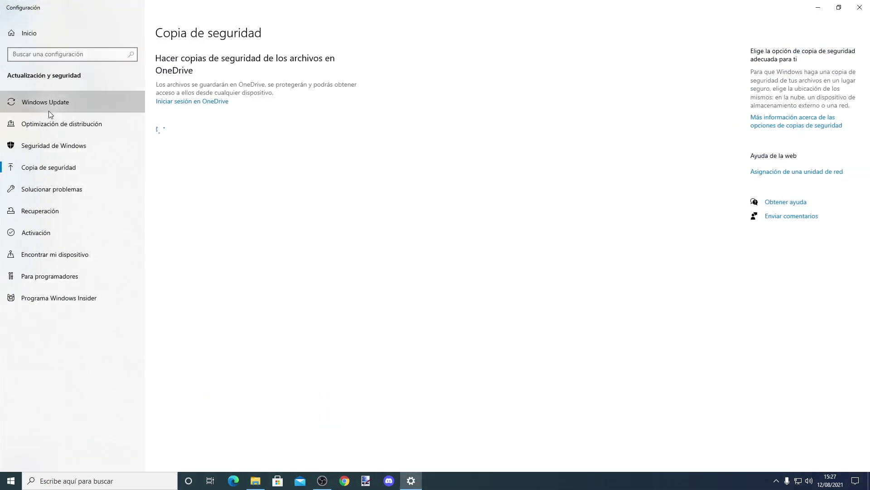
left_click(48, 146)
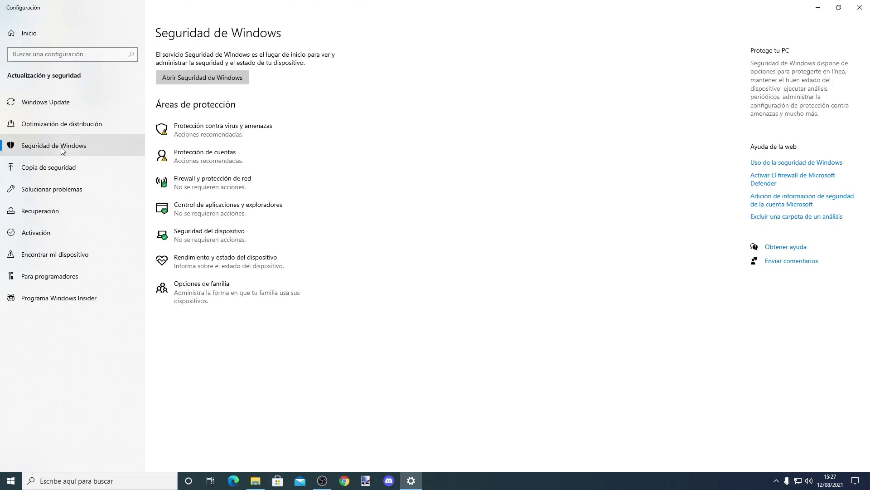
left_click(209, 135)
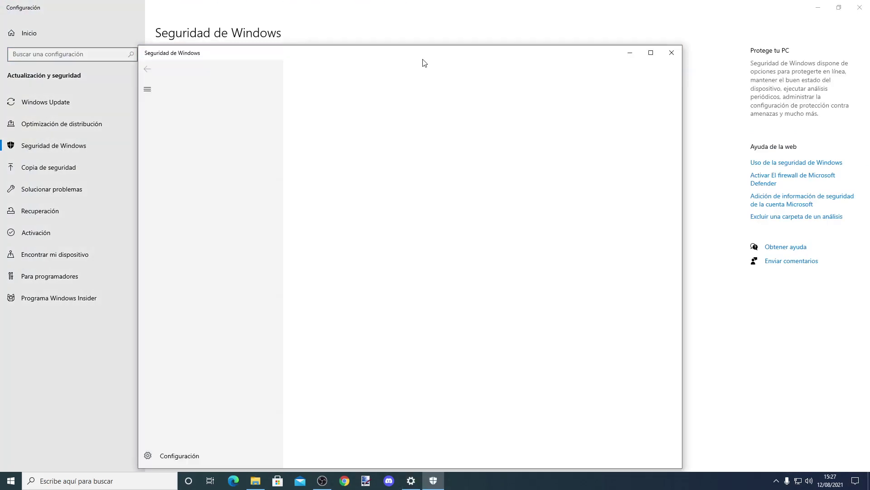
double_click(486, 54)
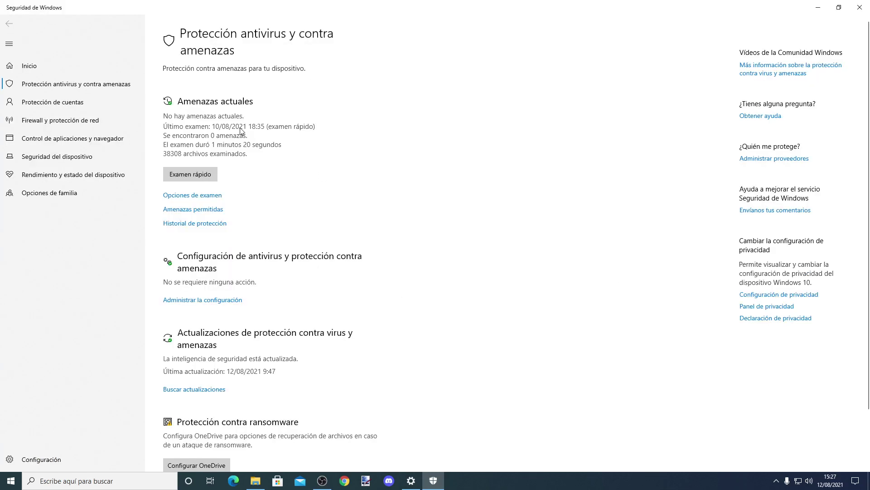
Review the allowed RDPWrap detection in the protection history, then close all open windows
scroll(251, 192, "down", 1)
scroll(262, 303, "up", 1)
left_click(215, 227)
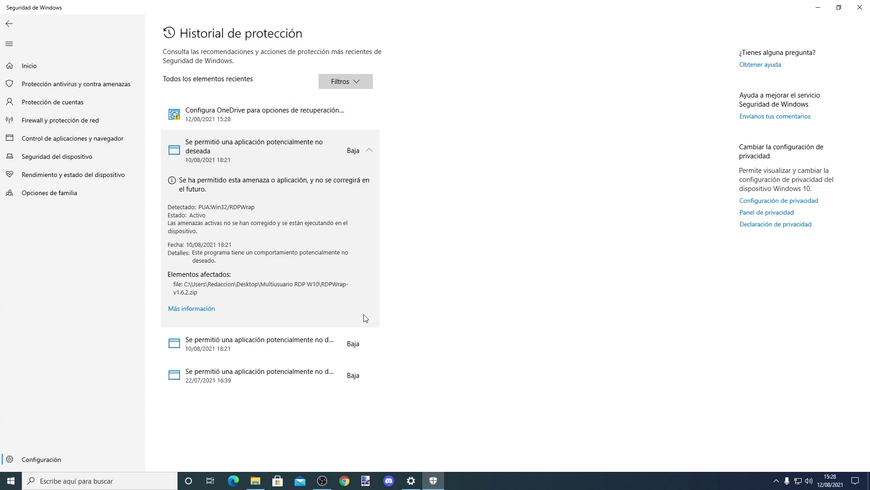
left_click(370, 145)
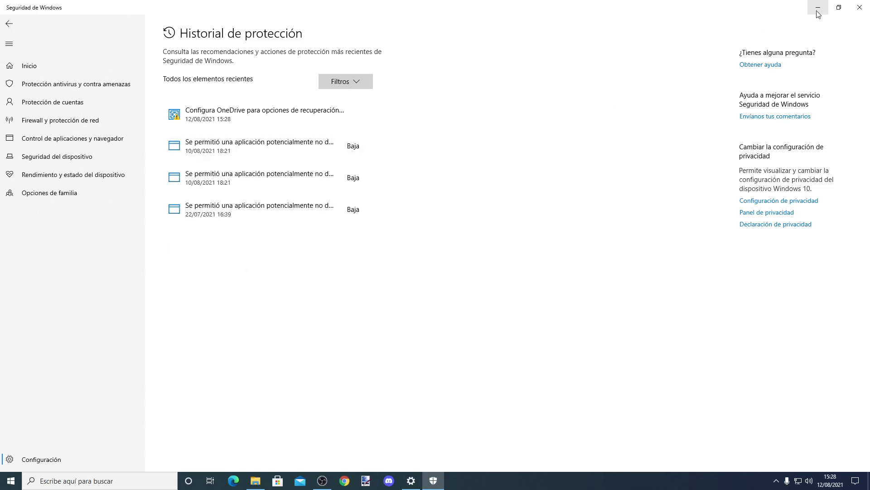
left_click(858, 10)
left_click(860, 8)
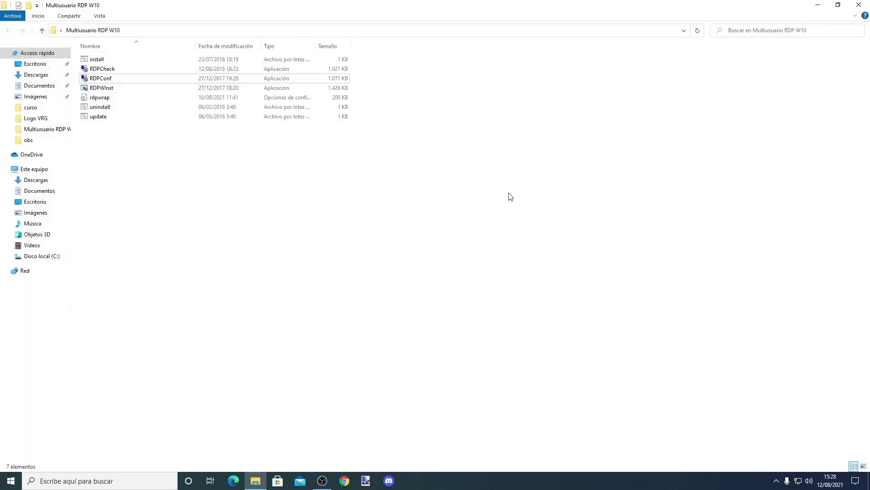
left_click(858, 5)
left_click(346, 254)
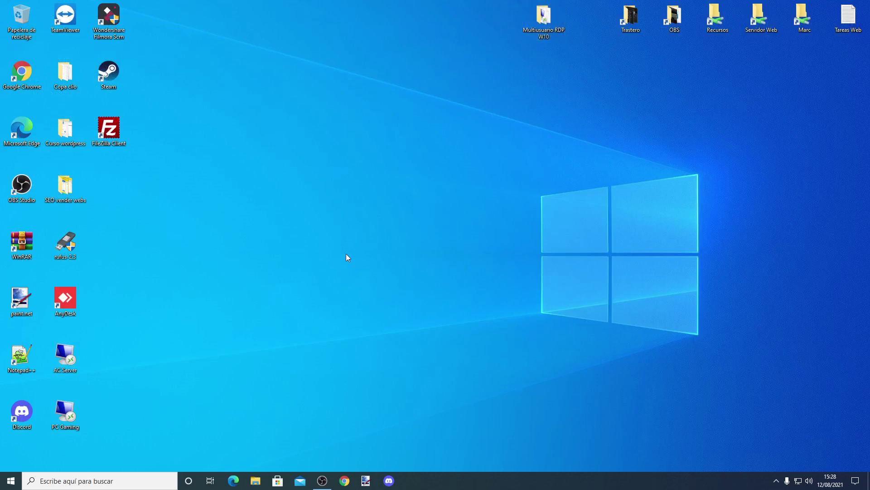